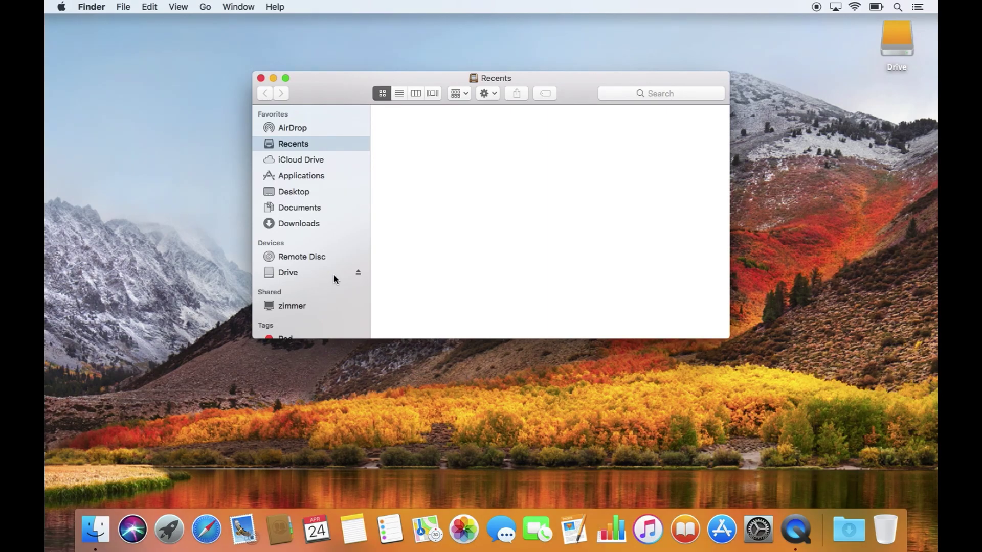
Open Disk Utility from the Other folder of Launchpad
{"action": "left_click", "coordinate": [169, 532]}
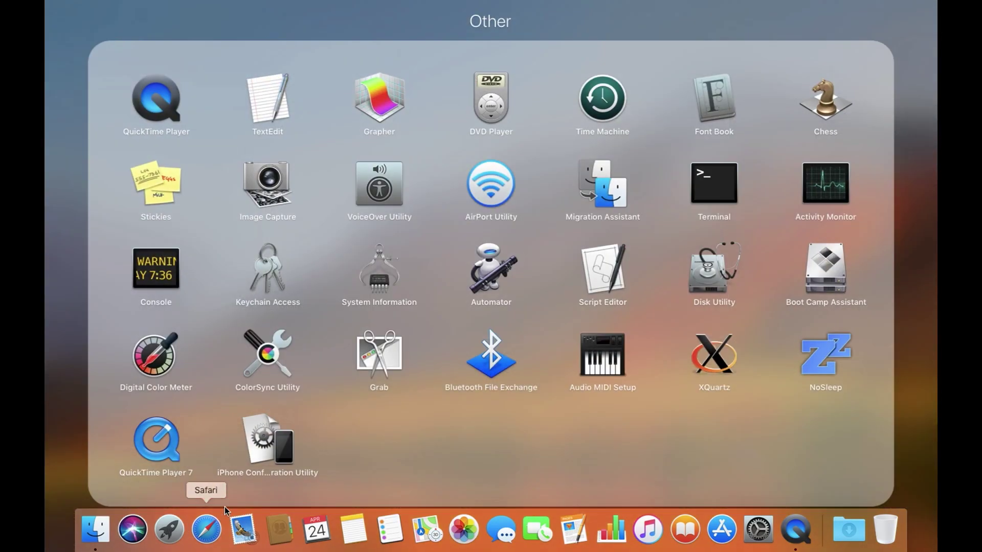
{"action": "left_click", "coordinate": [367, 15]}
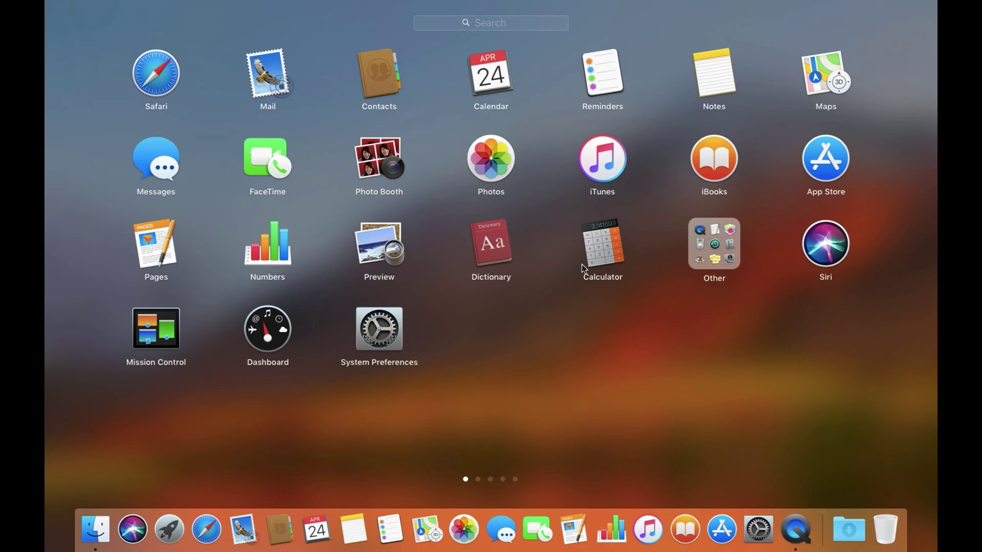
{"action": "left_click", "coordinate": [722, 250]}
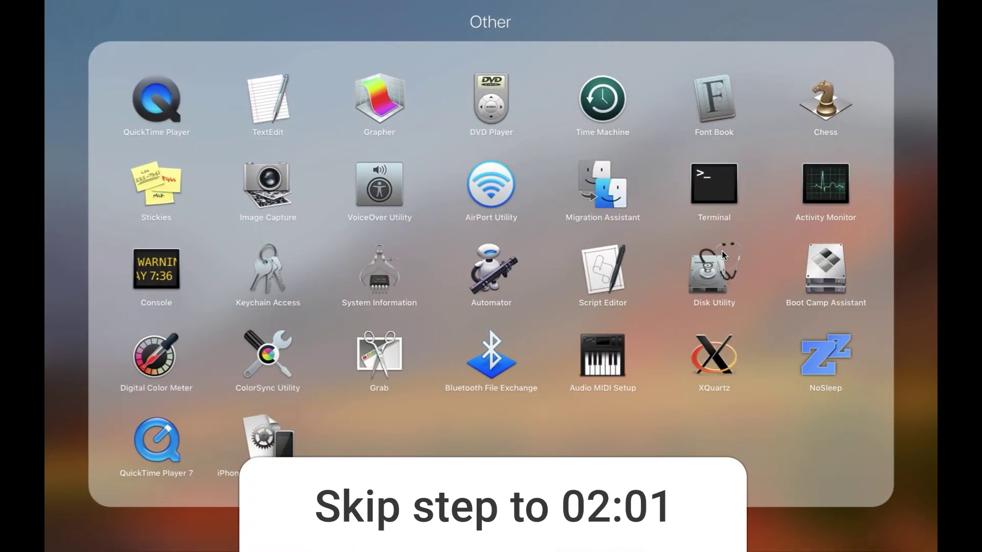
{"action": "left_click", "coordinate": [708, 276]}
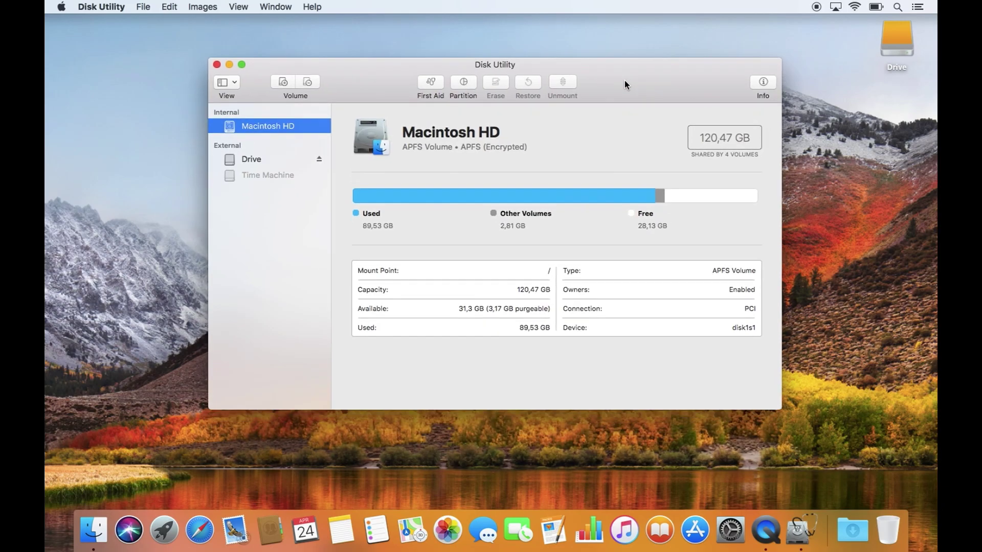
Try the MS-DOS (FAT) format in the erase settings of the external Drive, and quit Disk Utility without erasing
{"action": "left_click", "coordinate": [260, 158]}
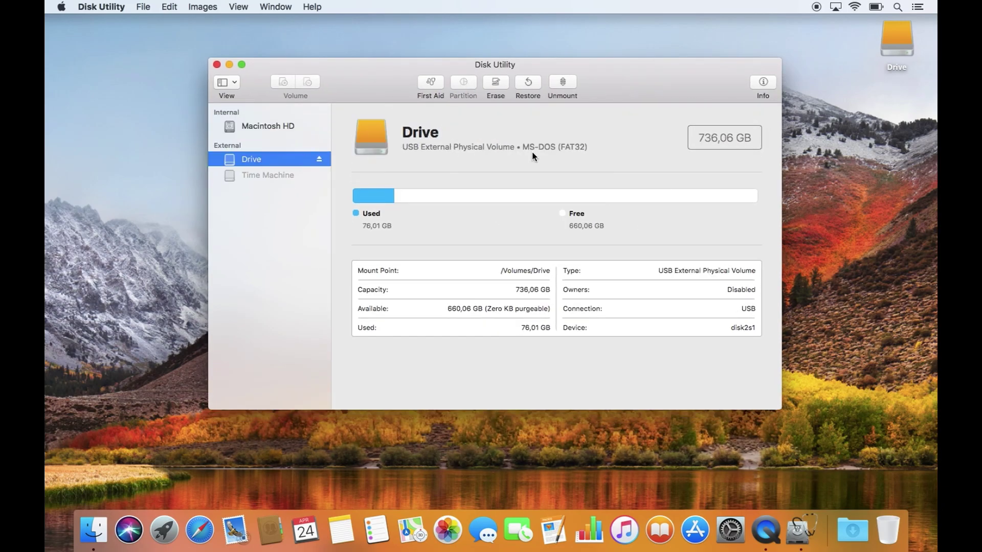
{"action": "left_click", "coordinate": [496, 84]}
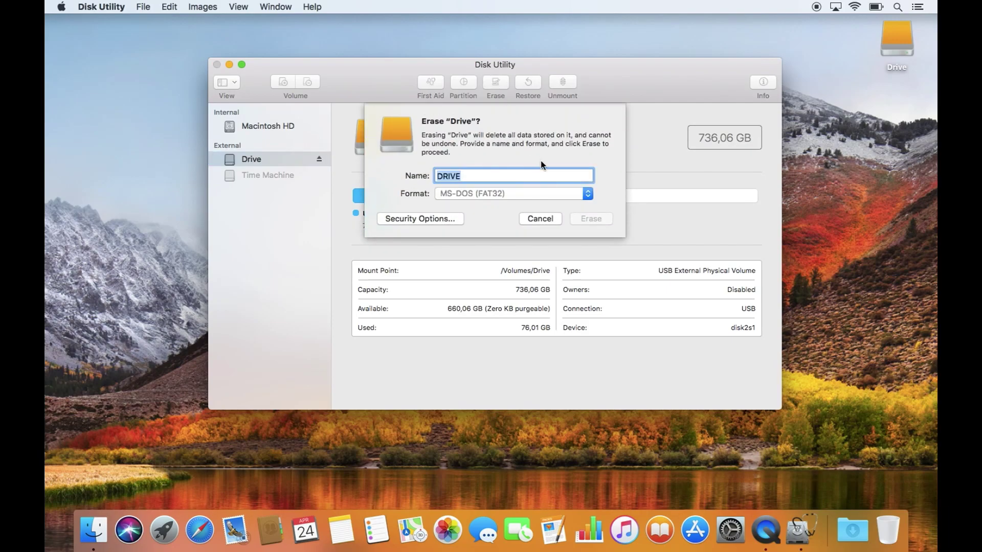
{"action": "left_click", "coordinate": [591, 198]}
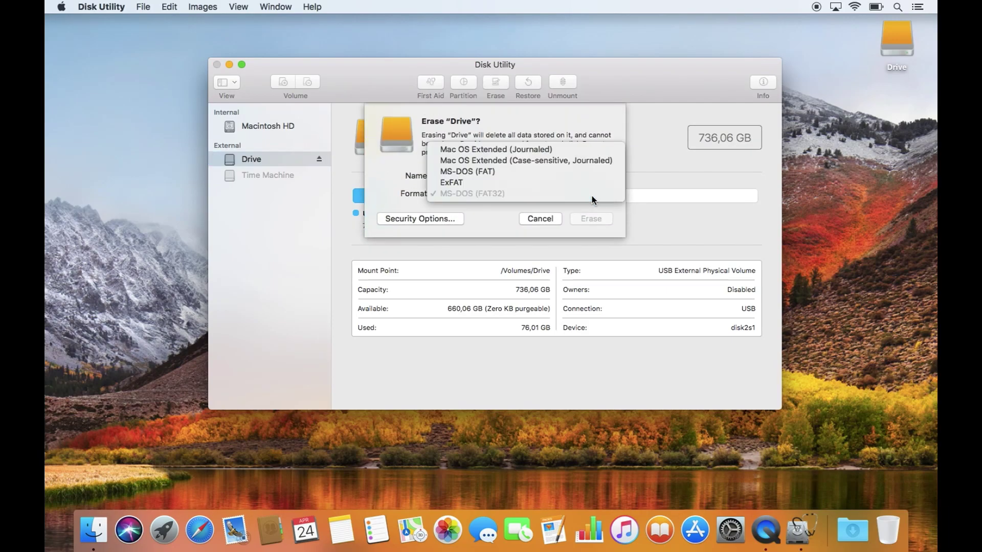
{"action": "left_click", "coordinate": [576, 173]}
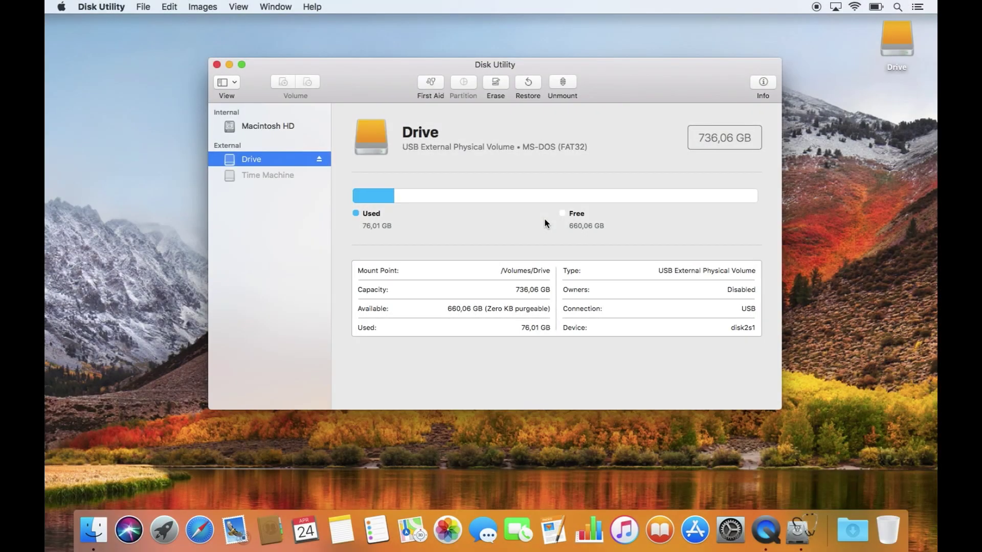
{"action": "left_click", "coordinate": [101, 6]}
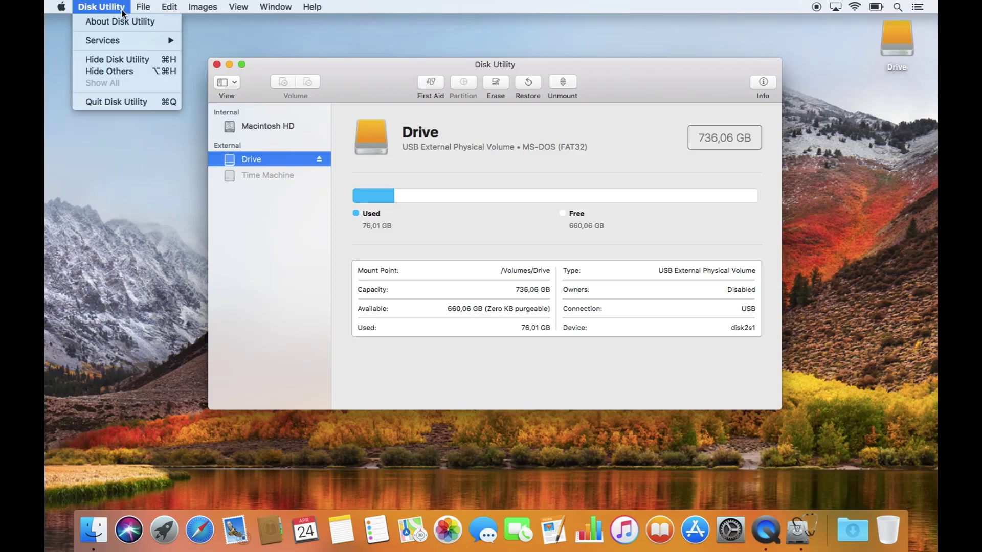
{"action": "left_click", "coordinate": [147, 100]}
Reopen Disk Utility and start a new blank disk image
{"action": "left_click", "coordinate": [169, 529]}
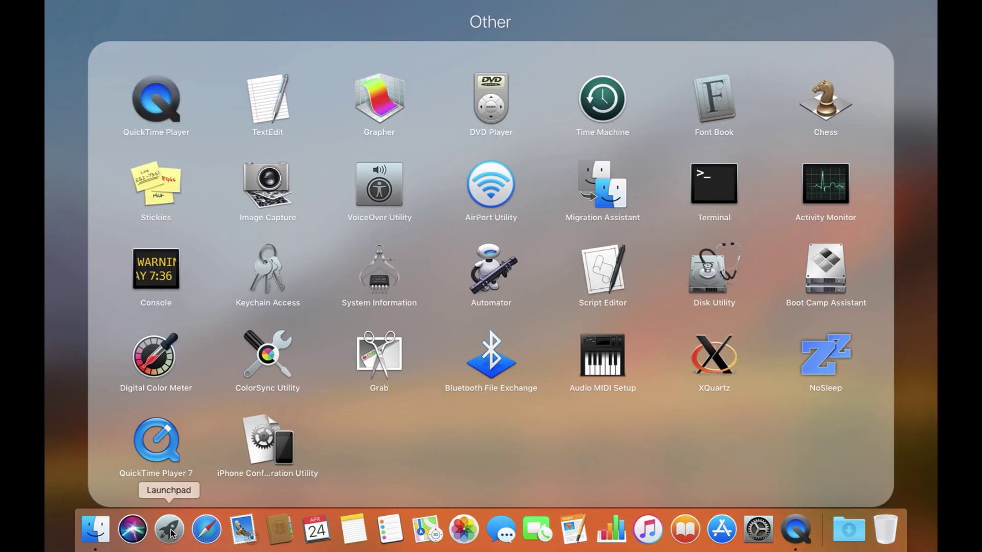
{"action": "left_click", "coordinate": [704, 283]}
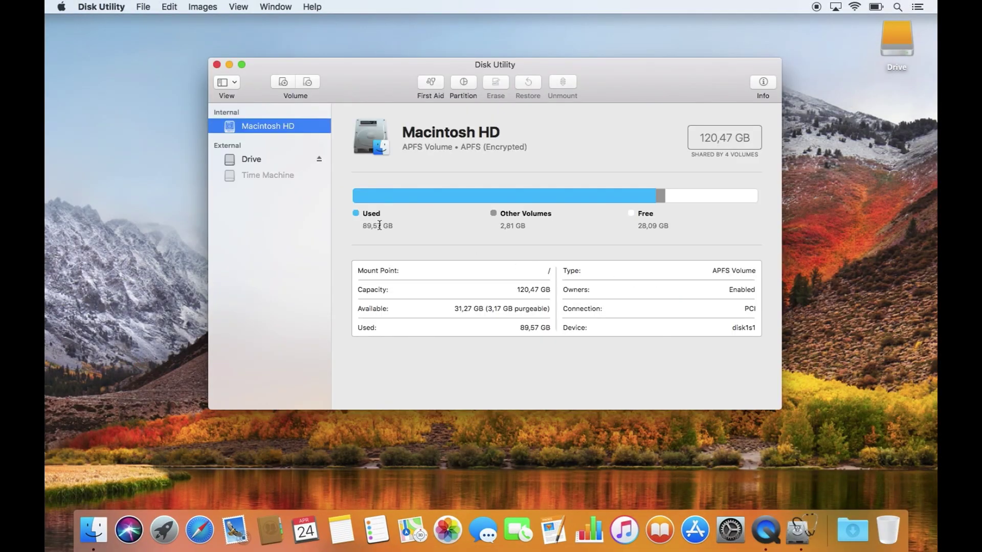
{"action": "left_click", "coordinate": [144, 7]}
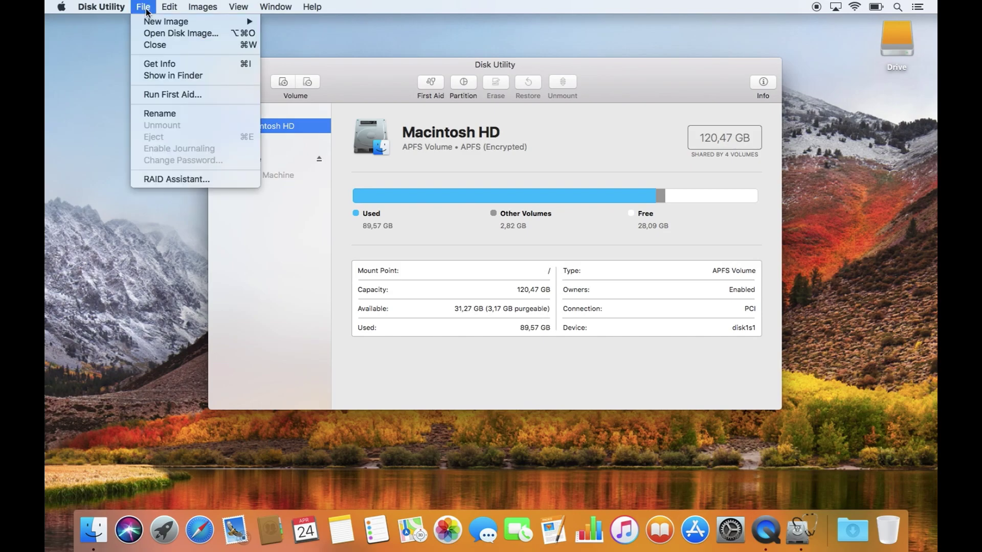
{"action": "mouse_move", "coordinate": [170, 23]}
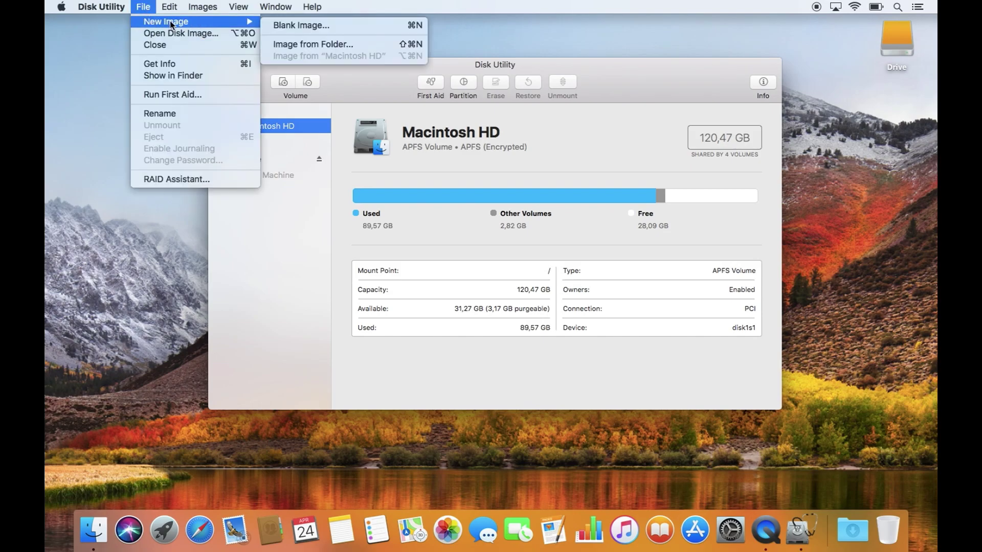
{"action": "left_click", "coordinate": [310, 26]}
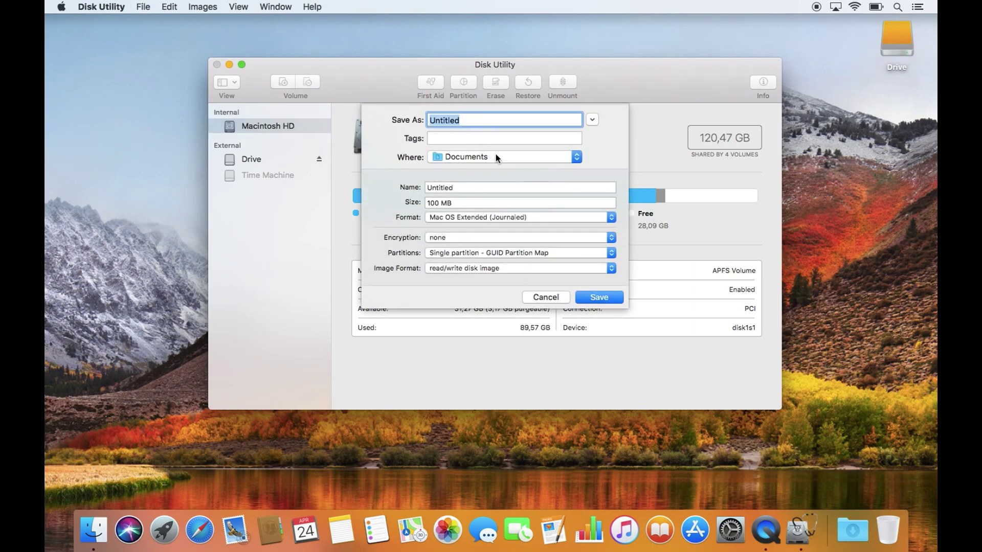
Name the new image's volume TimeMachineTest and set its size to 300 GB
{"action": "double_click", "coordinate": [479, 187]}
{"action": "type", "text": "TimeMachineTest"}
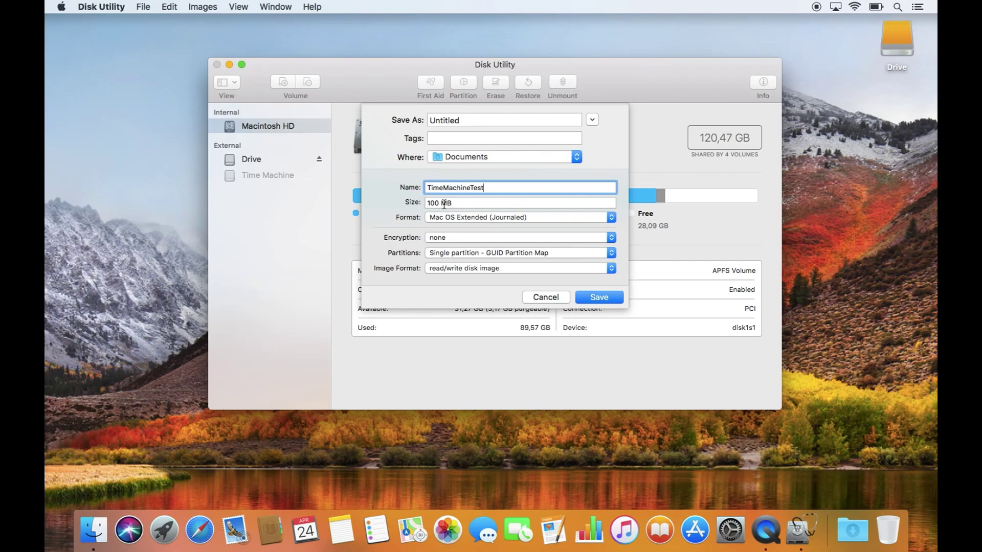
{"action": "key", "text": "Tab"}
{"action": "type", "text": "300 GB"}
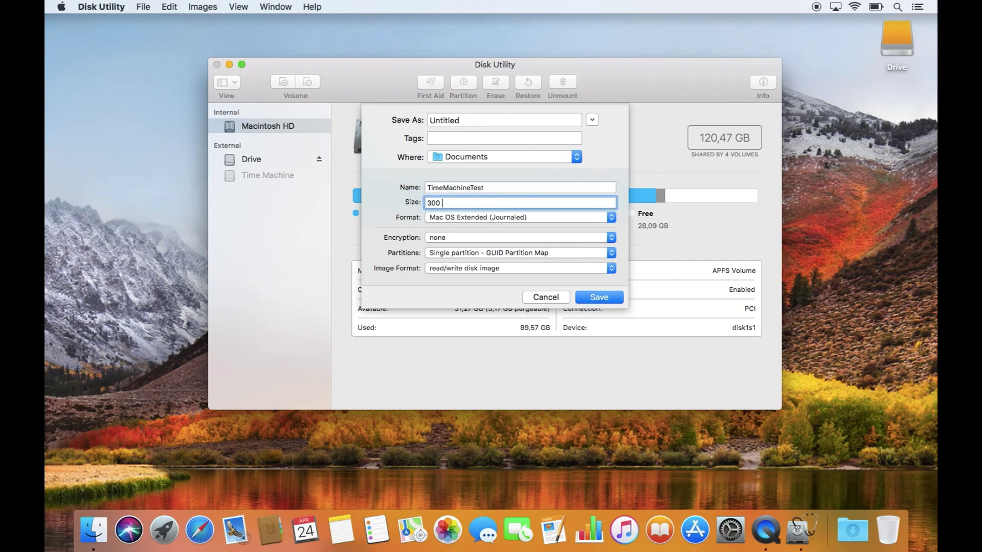
Configure the image as Mac OS Extended (Journaled), Single partition - Apple Partition Map, and sparse bundle disk image
{"action": "left_click", "coordinate": [612, 217]}
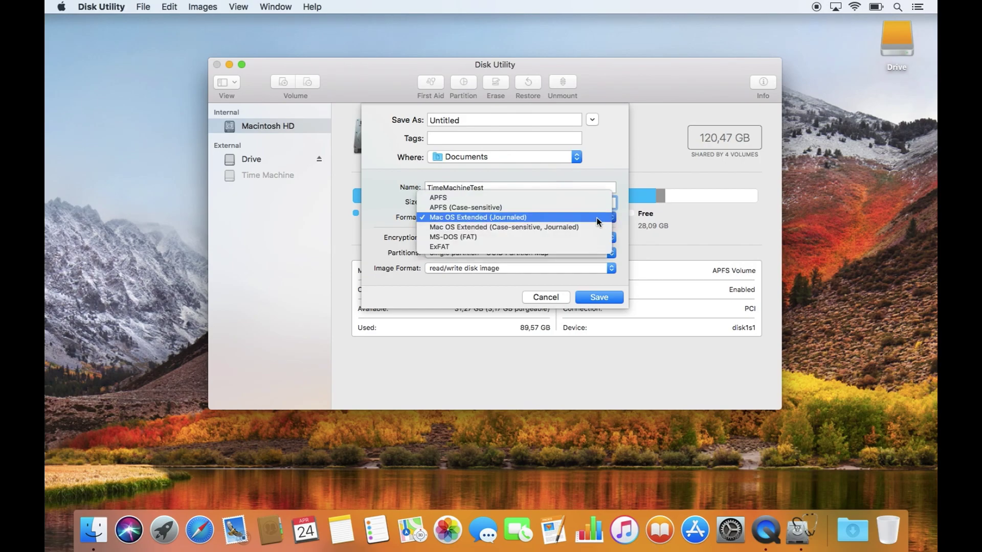
{"action": "left_click", "coordinate": [597, 221]}
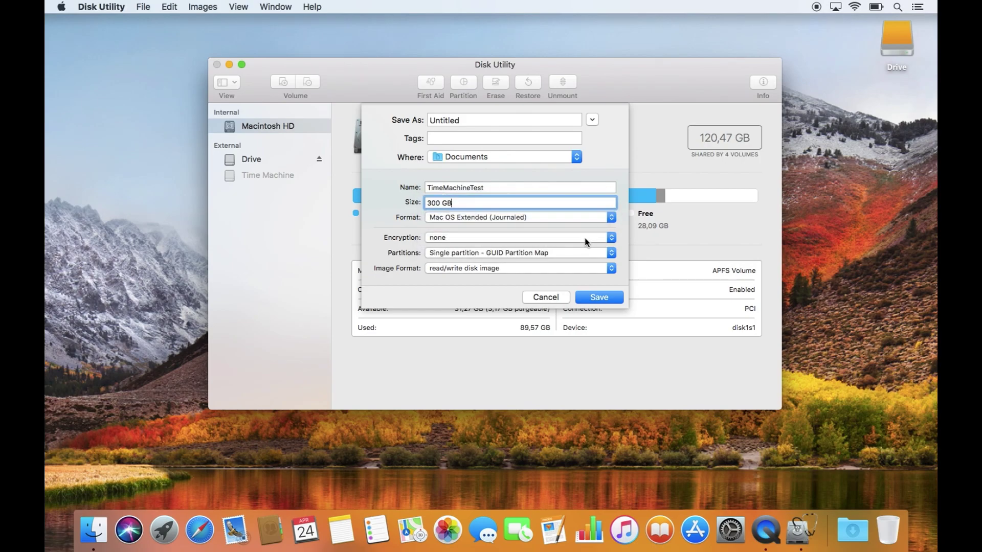
{"action": "left_click", "coordinate": [581, 253]}
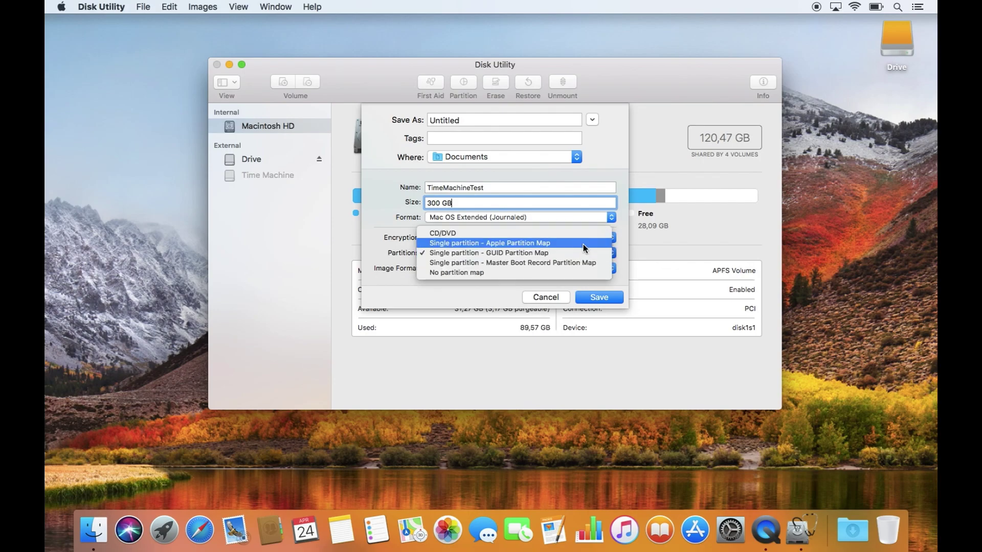
{"action": "left_click", "coordinate": [583, 244]}
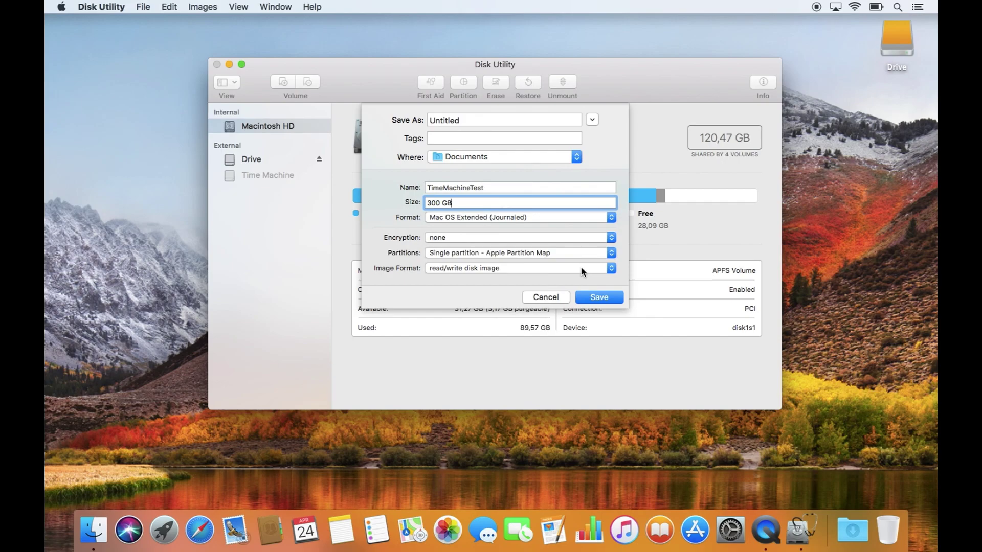
{"action": "left_click", "coordinate": [582, 271]}
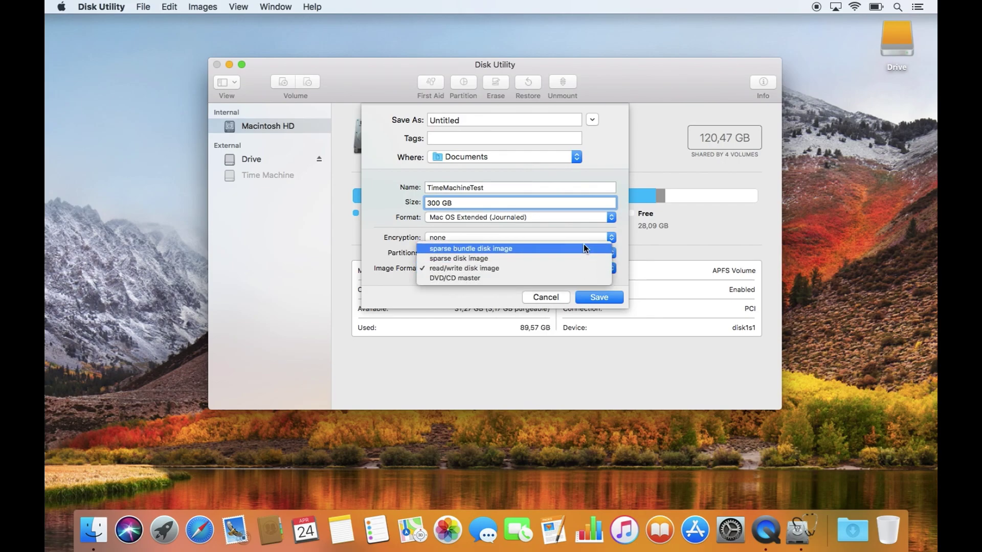
{"action": "left_click", "coordinate": [583, 245]}
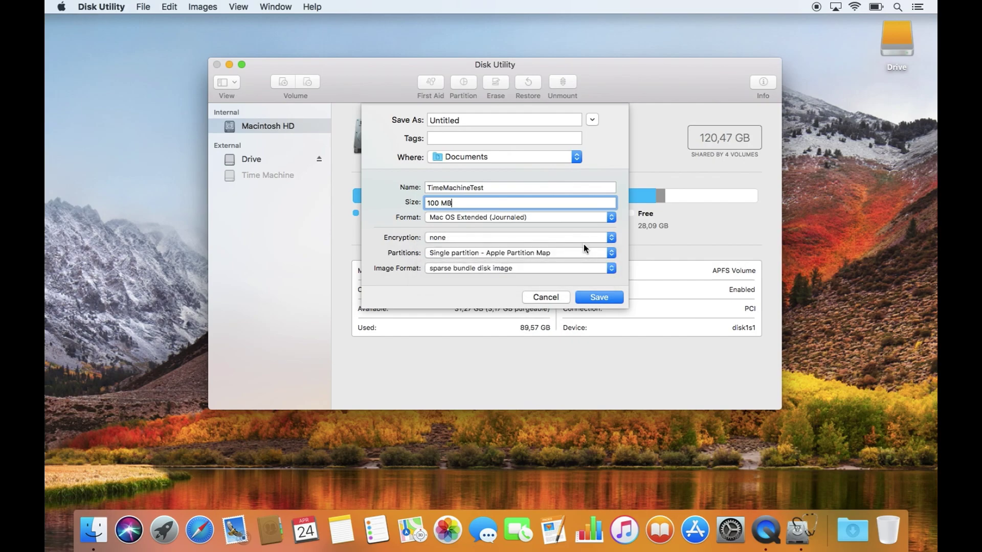
Set the image size to 300 GB again and choose the external Drive as its save location
{"action": "left_click_drag", "start_coordinate": [460, 203], "coordinate": [390, 199]}
{"action": "type", "text": "300 GB"}
{"action": "left_click", "coordinate": [571, 160]}
{"action": "left_click", "coordinate": [481, 200]}
Save the disk image under the file name TimeMachineTest and close the completed creation dialog
{"action": "double_click", "coordinate": [474, 120]}
{"action": "type", "text": "TimeMachineT"}
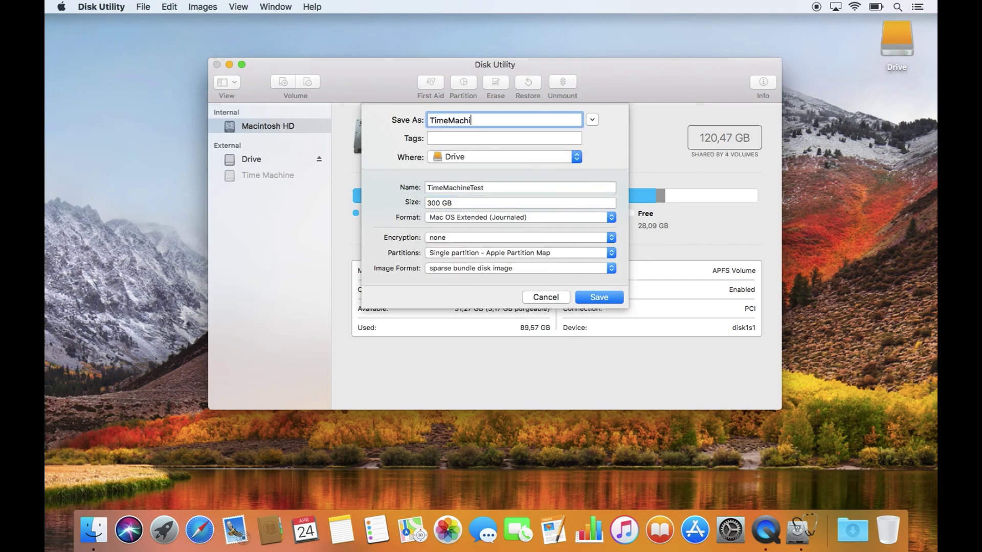
{"action": "type", "text": "est"}
{"action": "left_click", "coordinate": [599, 297]}
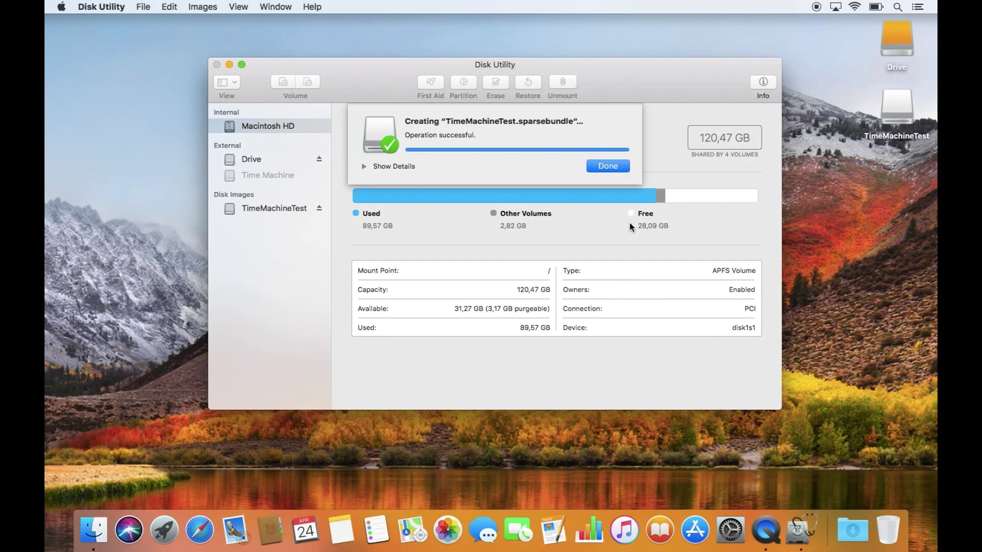
{"action": "left_click", "coordinate": [611, 165]}
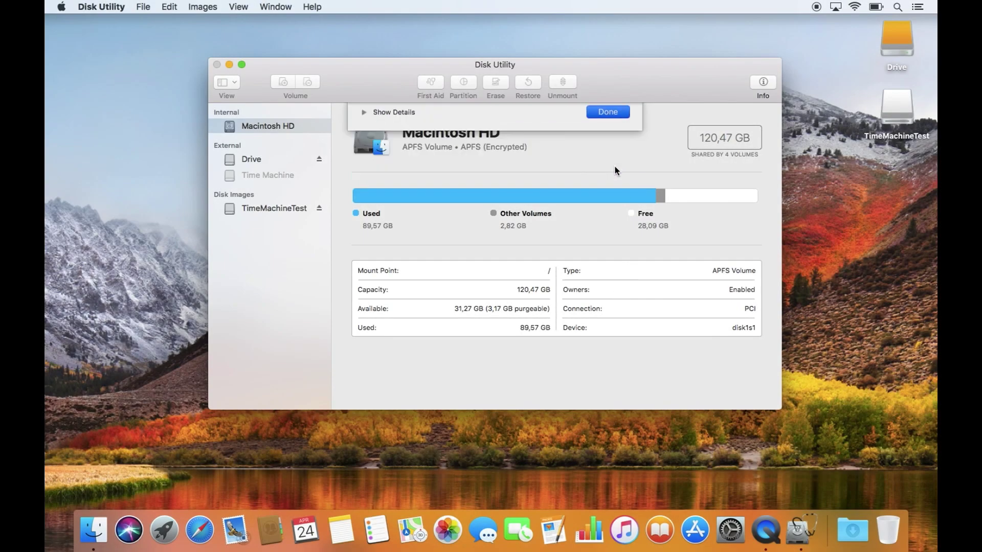
Open the external Drive in Finder to examine its contents
{"action": "double_click", "coordinate": [898, 43]}
{"action": "left_click", "coordinate": [558, 172]}
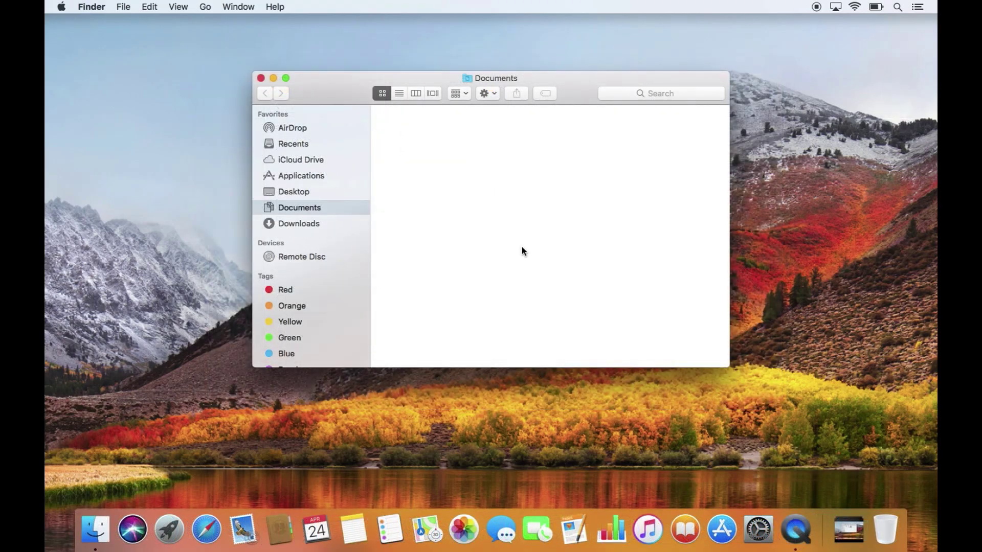
Connect Finder to the server at 192.168.178.1 and open the FRITZ.NAS share
{"action": "left_click", "coordinate": [206, 8]}
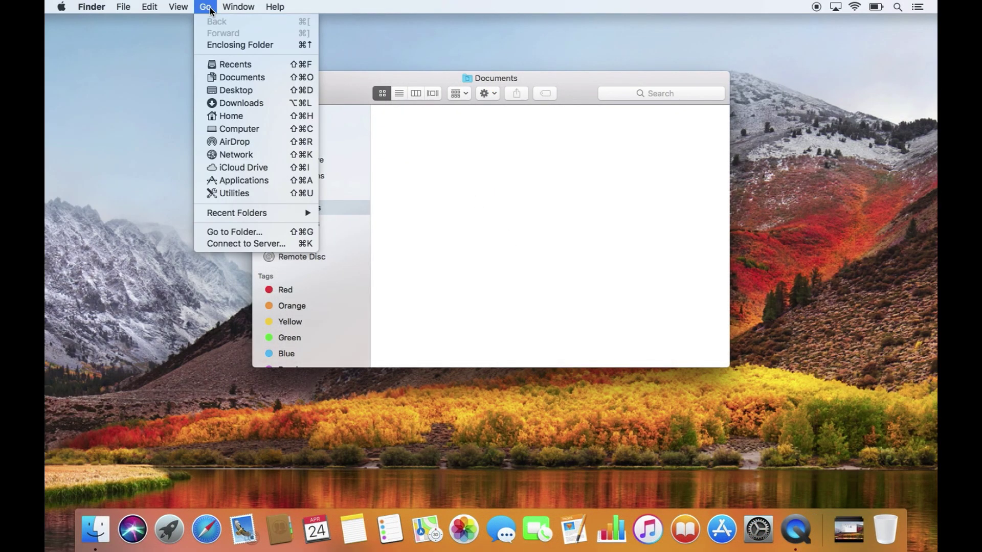
{"action": "left_click", "coordinate": [293, 245]}
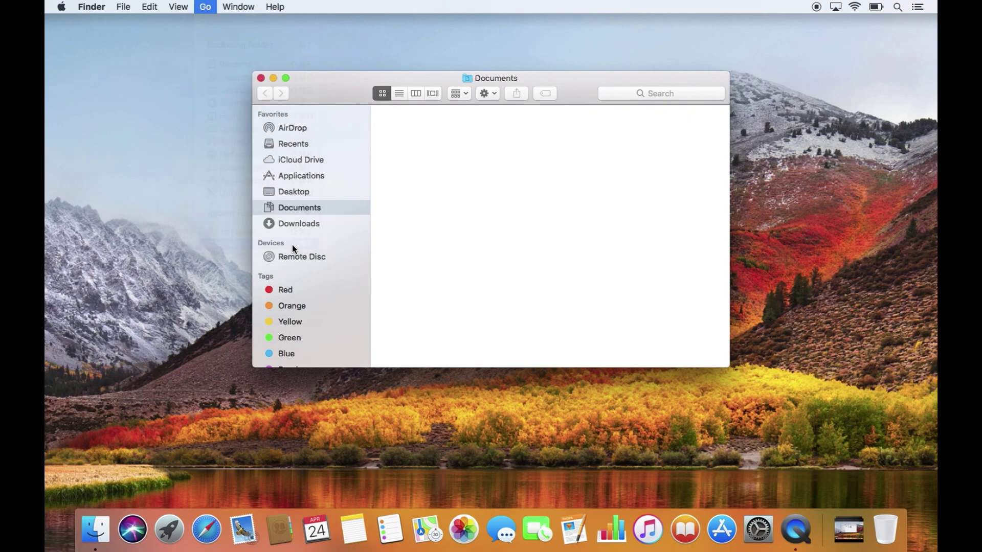
{"action": "type", "text": "192.168.178.1"}
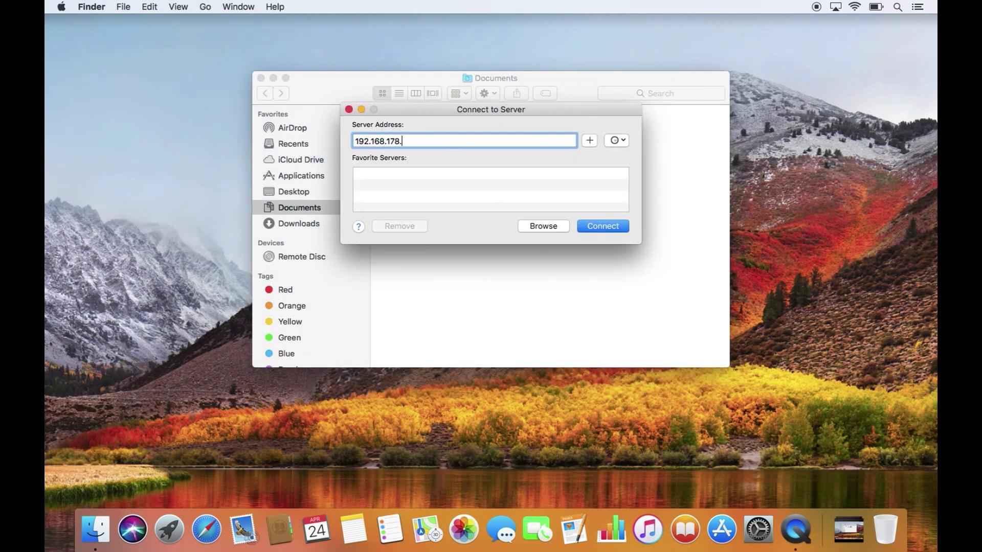
{"action": "left_click", "coordinate": [609, 226]}
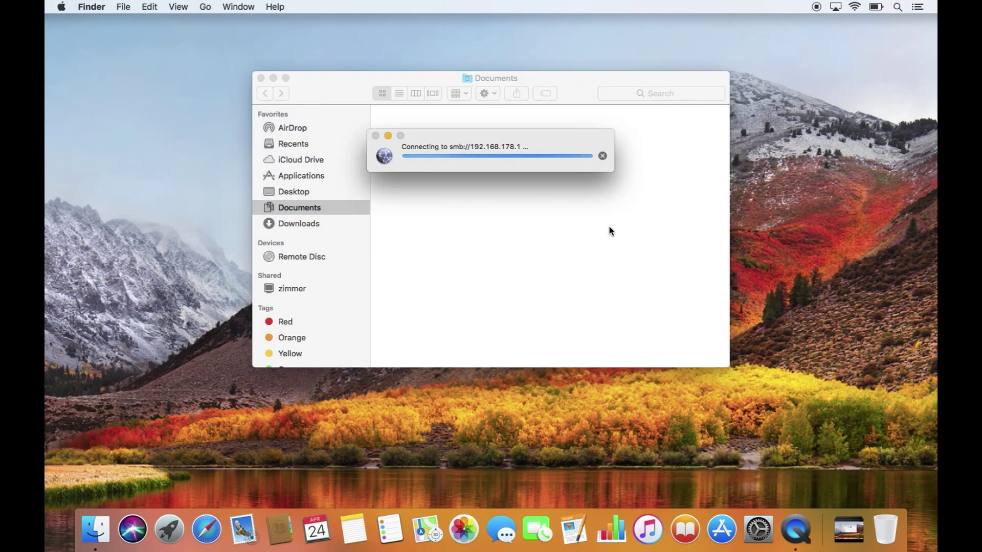
{"action": "key", "text": "shift+Tab"}
{"action": "key", "text": "Tab"}
{"action": "key", "text": "Return"}
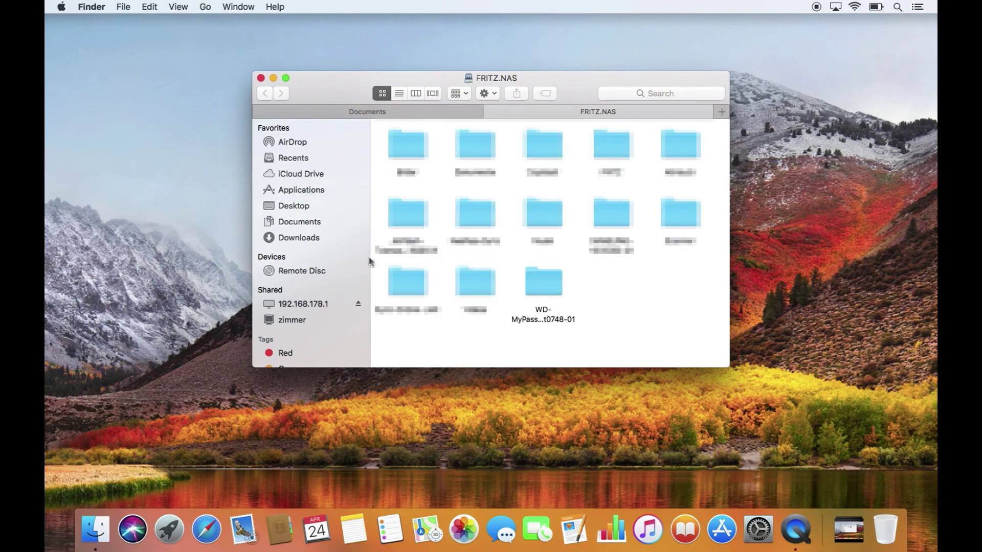
Mount TimeMachineTest.sparsebundle from the share's WD-MyPassport0748-01 folder and open the TimeMachineTest volume
{"action": "left_click", "coordinate": [306, 302]}
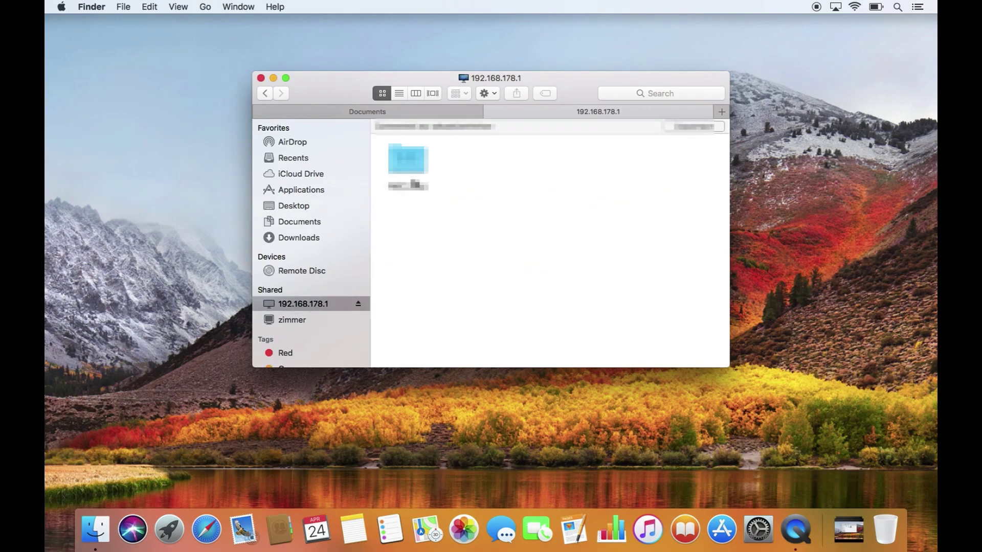
{"action": "double_click", "coordinate": [554, 291]}
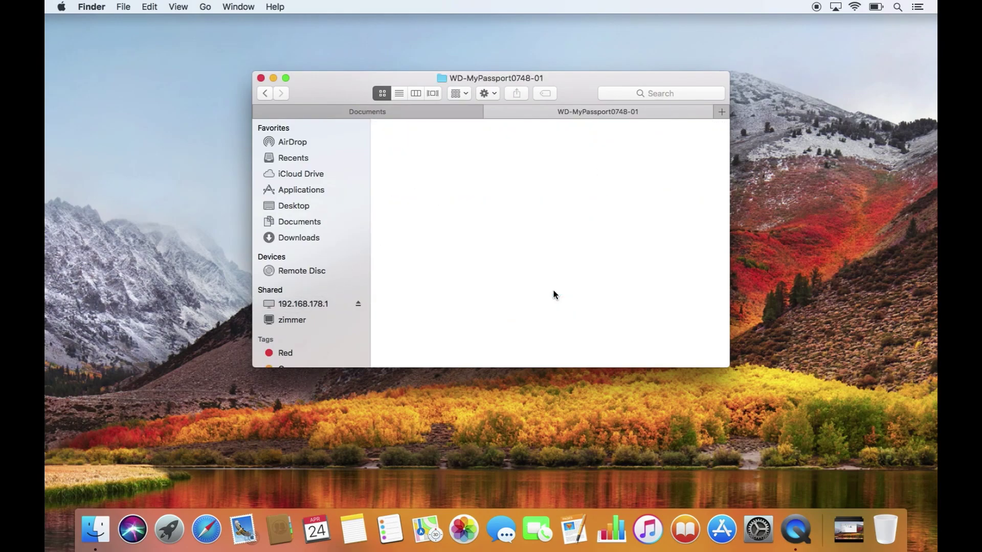
{"action": "left_click", "coordinate": [556, 184]}
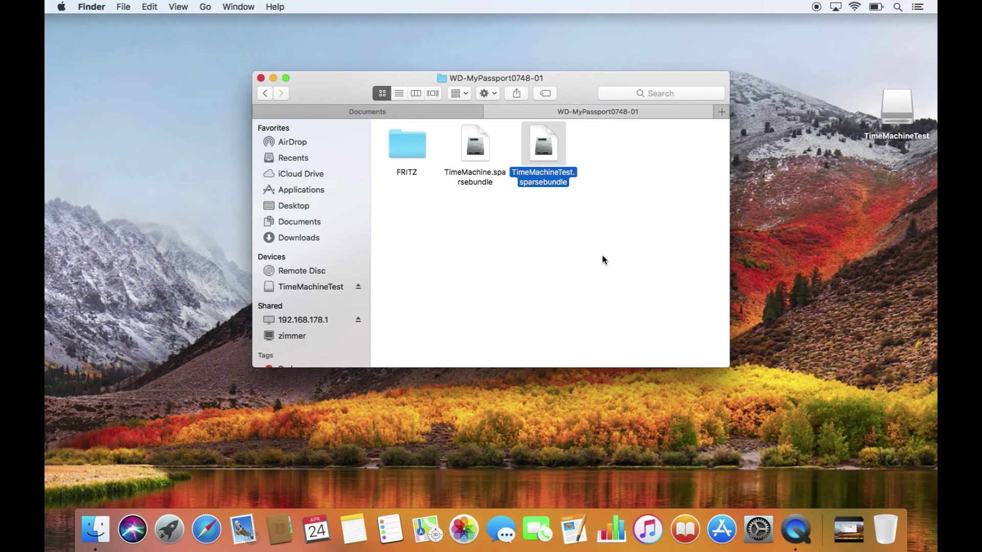
{"action": "left_click", "coordinate": [321, 287]}
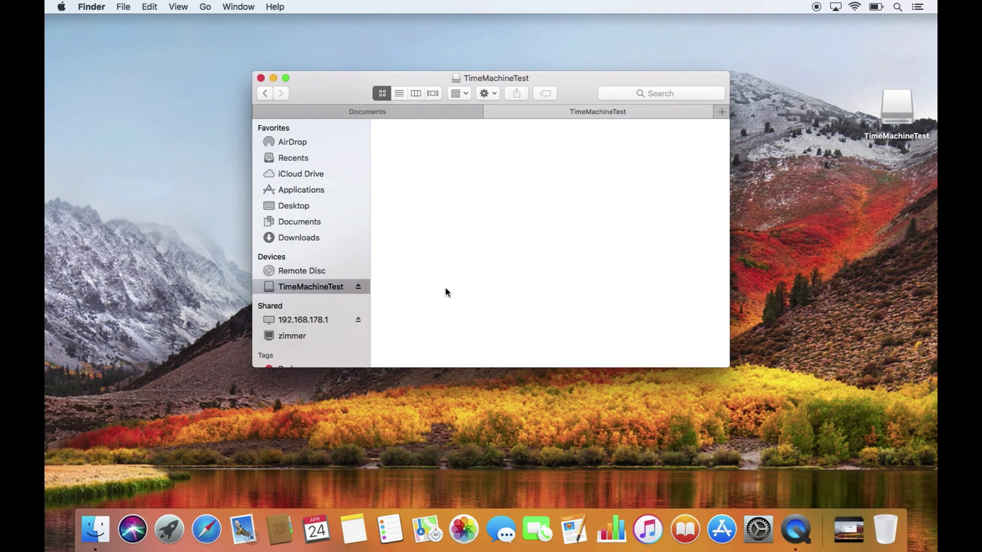
In Terminal, run "sudo tmutil setdestination /Volumes/TimeMachineTest", authorize it with the account password, and quit Terminal
{"action": "left_click", "coordinate": [173, 529]}
{"action": "left_click", "coordinate": [708, 249]}
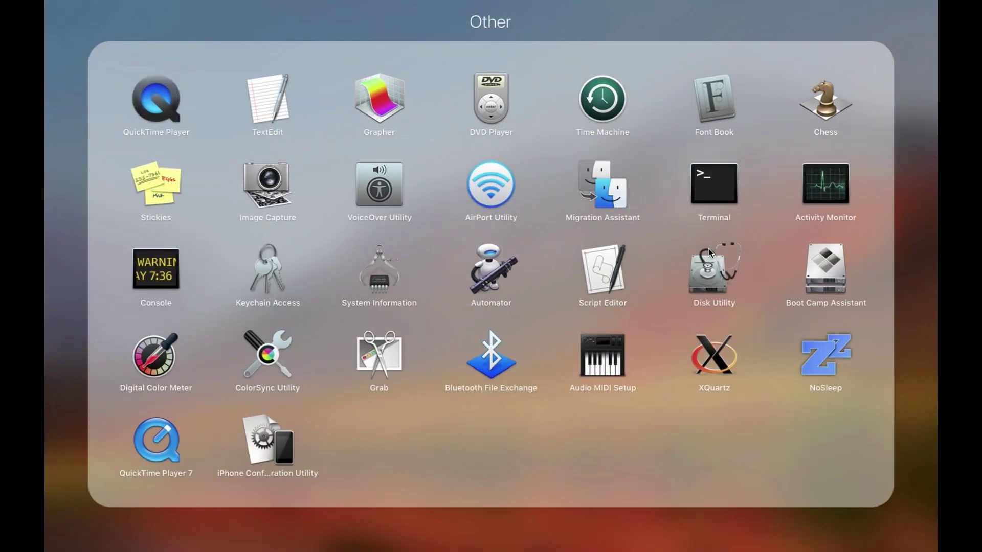
{"action": "left_click", "coordinate": [716, 189]}
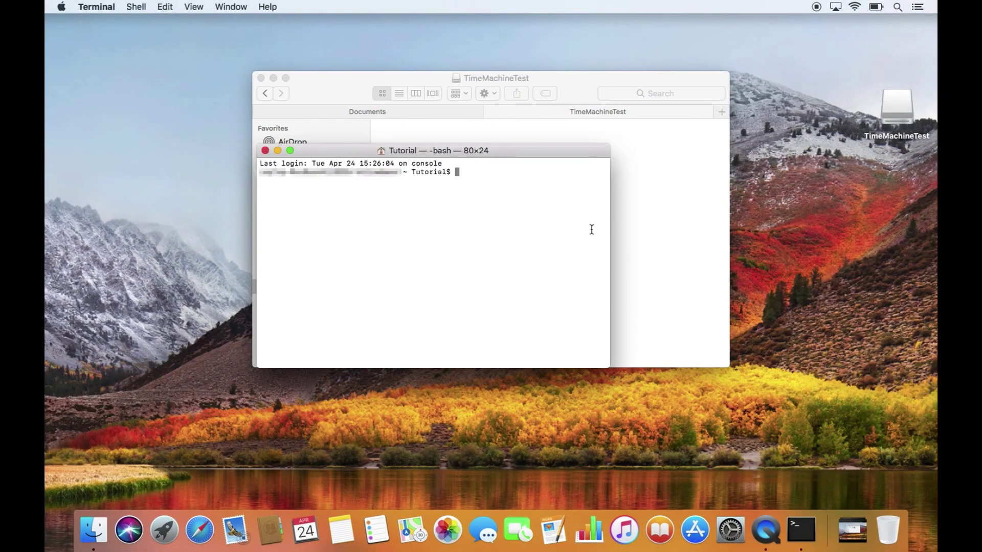
{"action": "type", "text": "sudo tmutil setdestination /"}
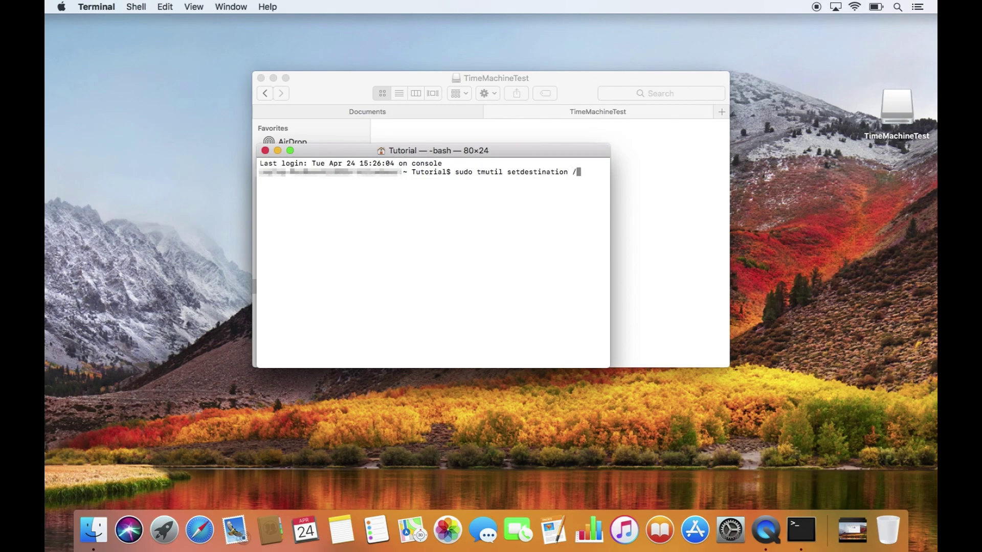
{"action": "type", "text": "Volumes/TimeMachineTest"}
{"action": "key", "text": "Return"}
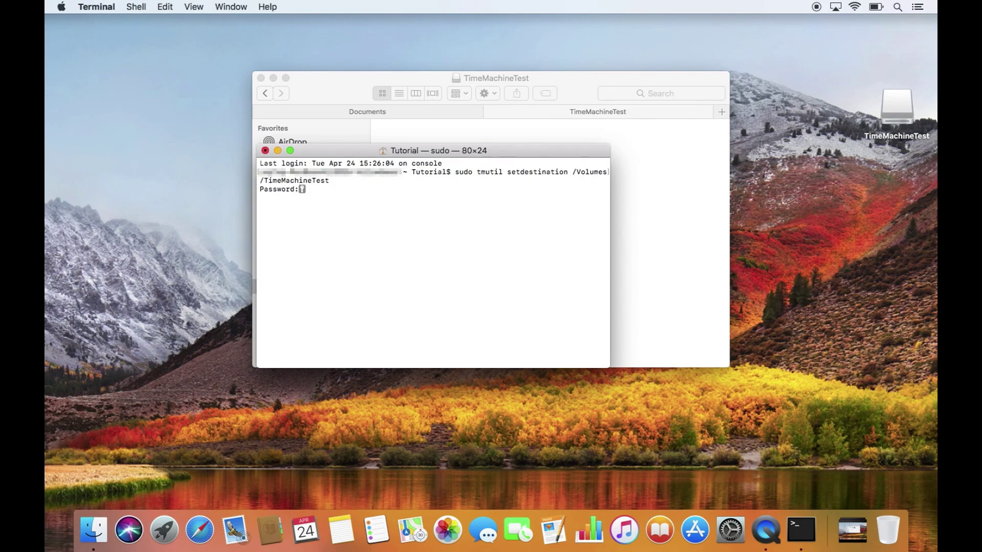
{"action": "key", "text": "Return"}
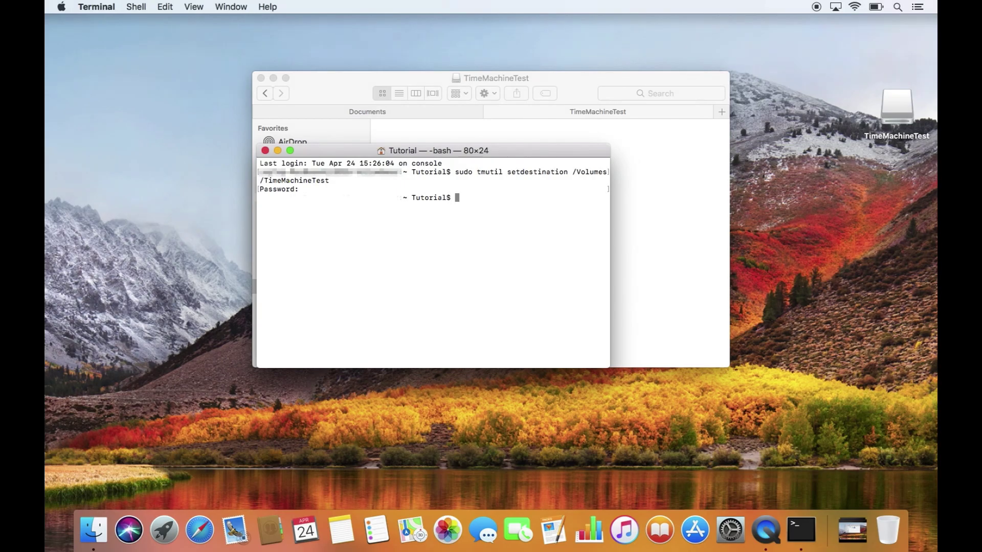
{"action": "left_click", "coordinate": [96, 7]}
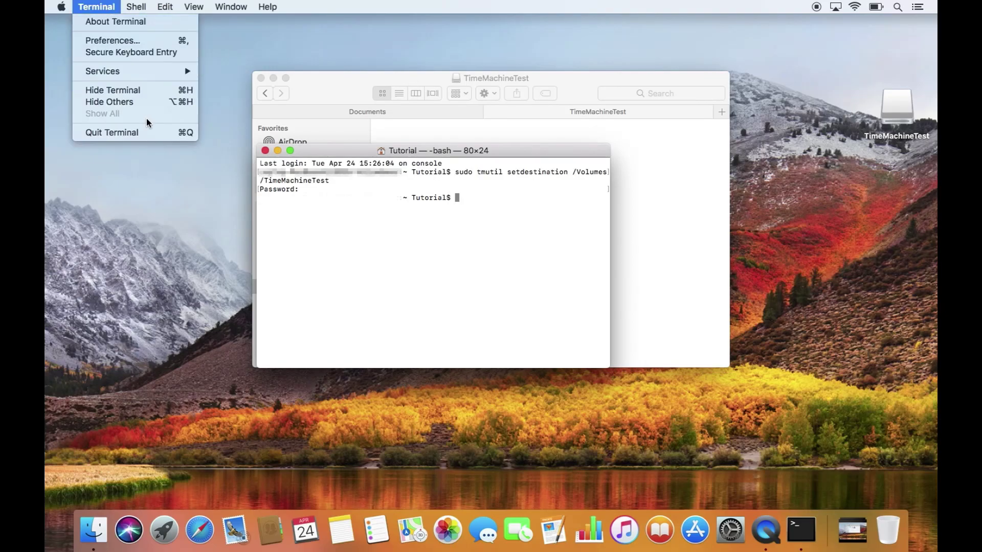
{"action": "left_click", "coordinate": [155, 134]}
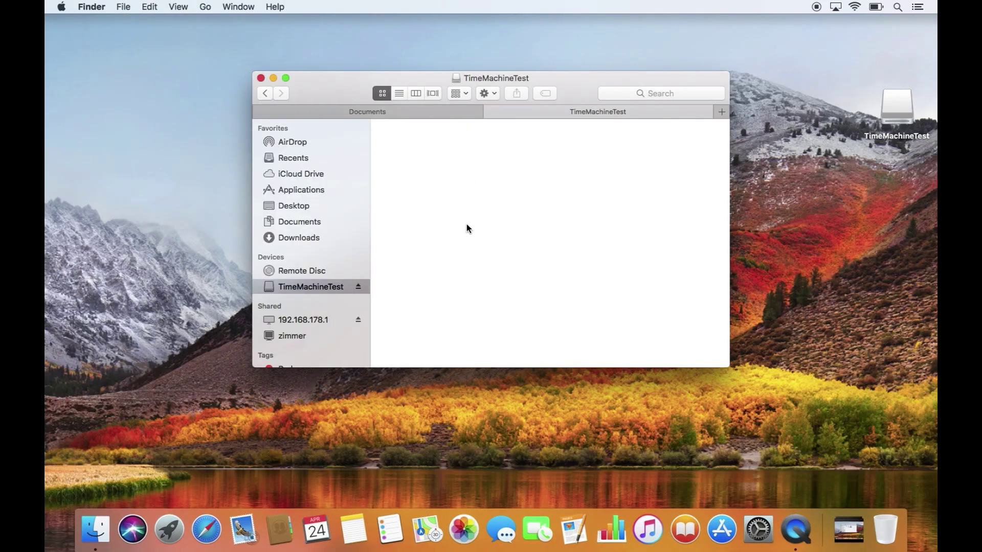
Open the Time Machine preferences and check the TimeMachineTest entry in the backup disk list, leaving the disk selection unchanged
{"action": "left_click", "coordinate": [757, 529]}
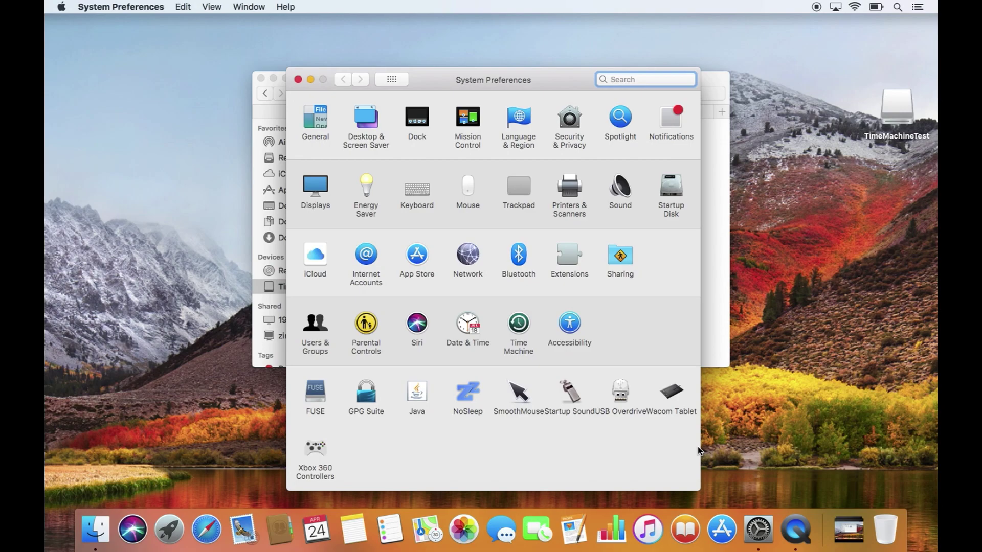
{"action": "left_click", "coordinate": [529, 339]}
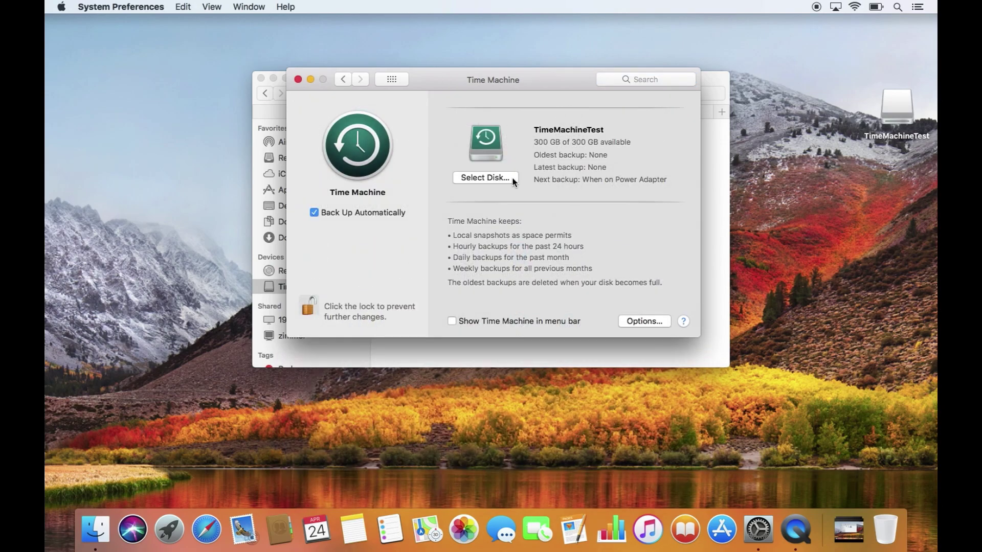
{"action": "left_click", "coordinate": [513, 179]}
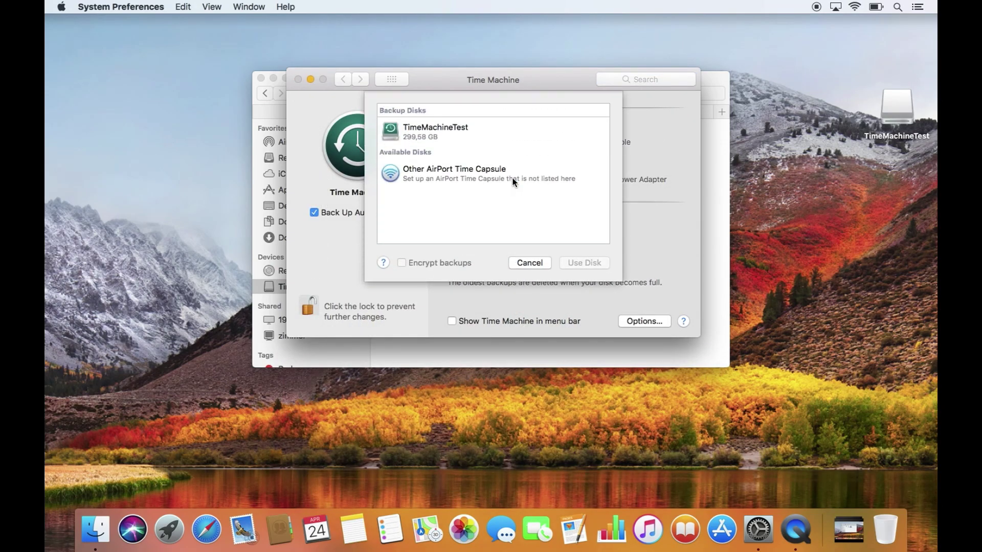
{"action": "left_click", "coordinate": [430, 136]}
{"action": "left_click", "coordinate": [514, 262]}
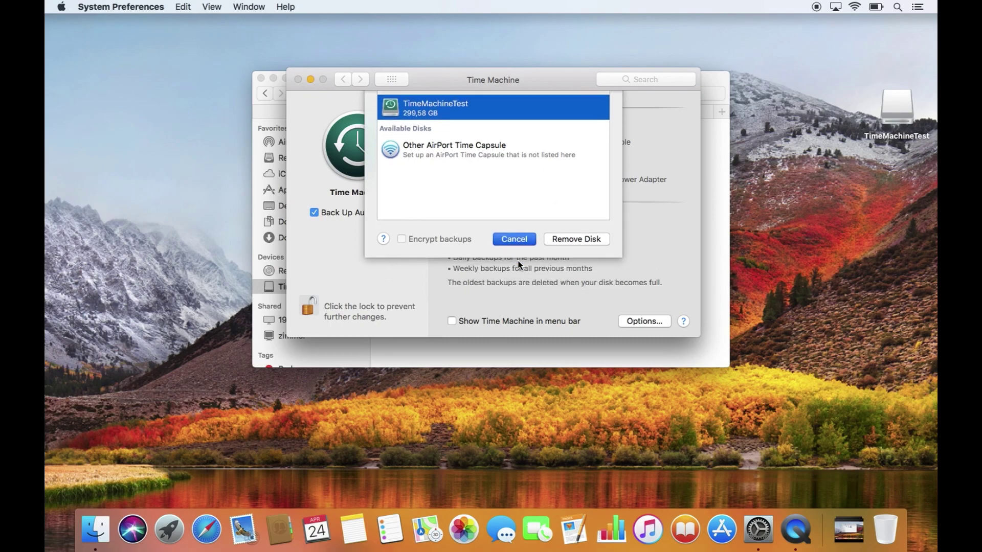
Show Time Machine in the menu bar and start an immediate backup from there
{"action": "left_click", "coordinate": [451, 322]}
{"action": "left_click", "coordinate": [813, 7]}
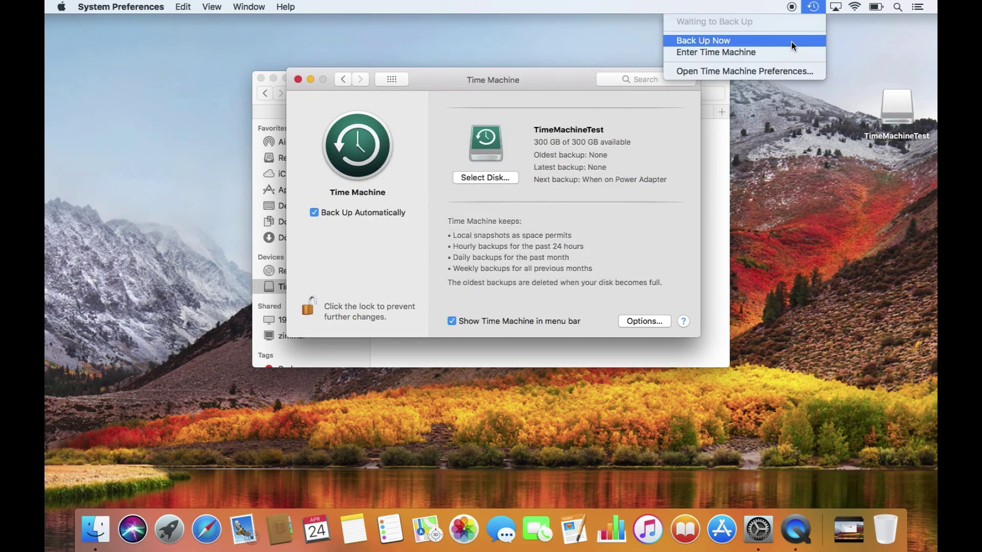
{"action": "left_click", "coordinate": [791, 41]}
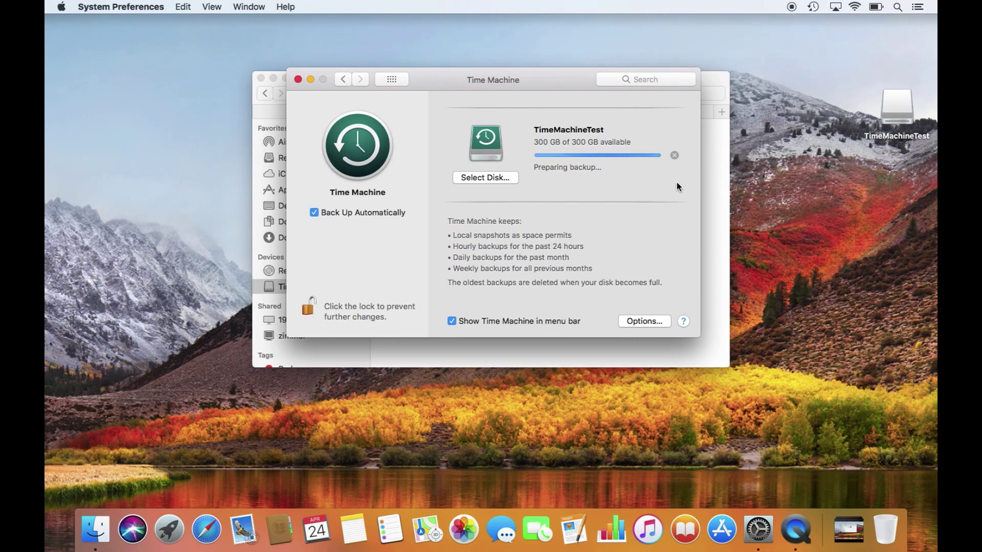